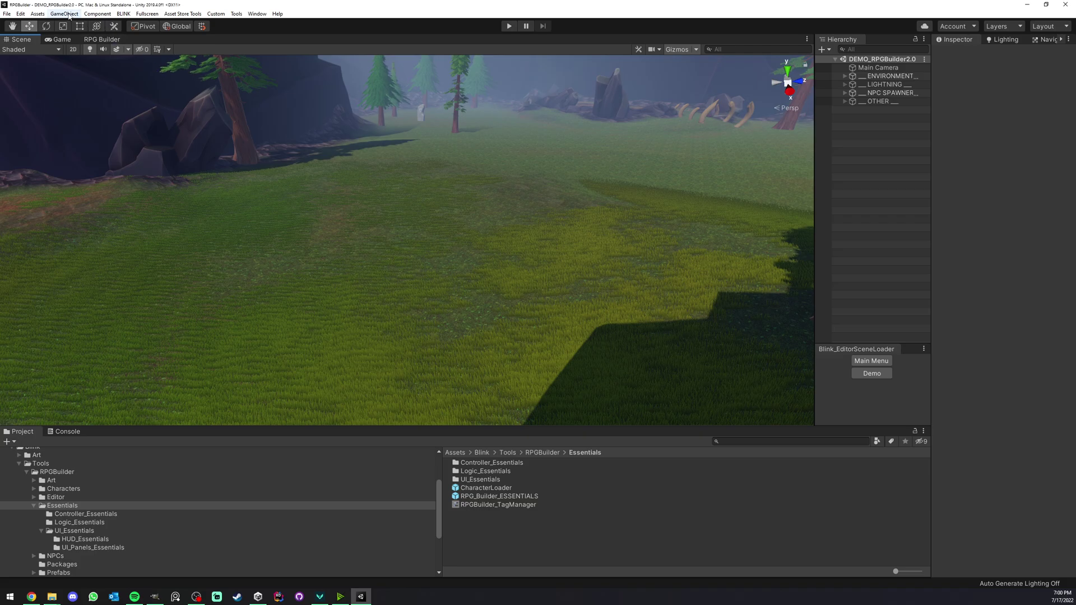
# Step: Add a 3D cube to the scene above the grass field
pyautogui.click(64, 14)
pyautogui.moveTo(112, 71)
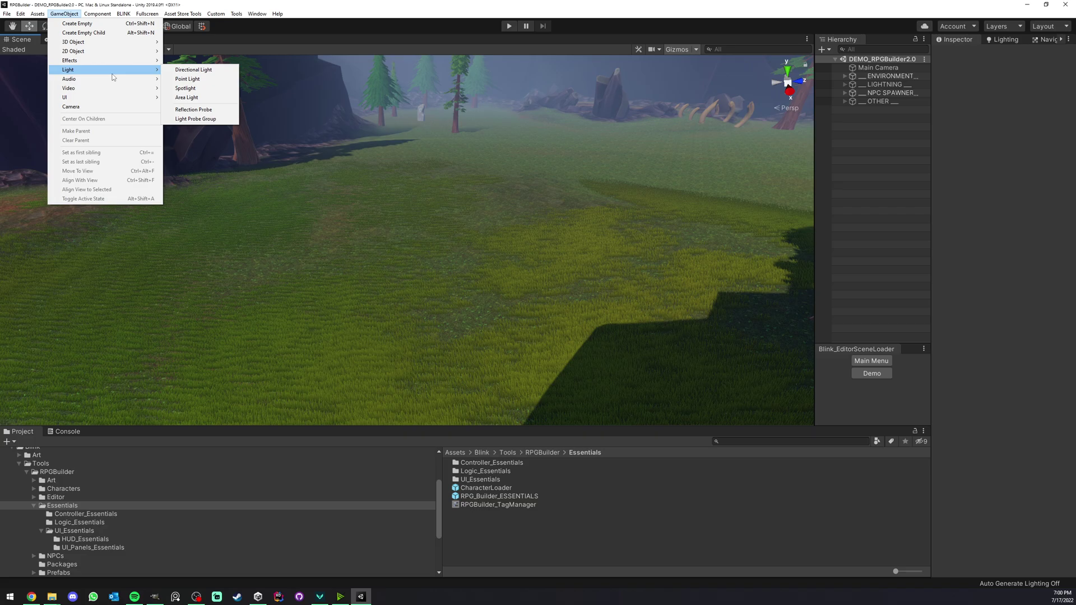
pyautogui.moveTo(121, 44)
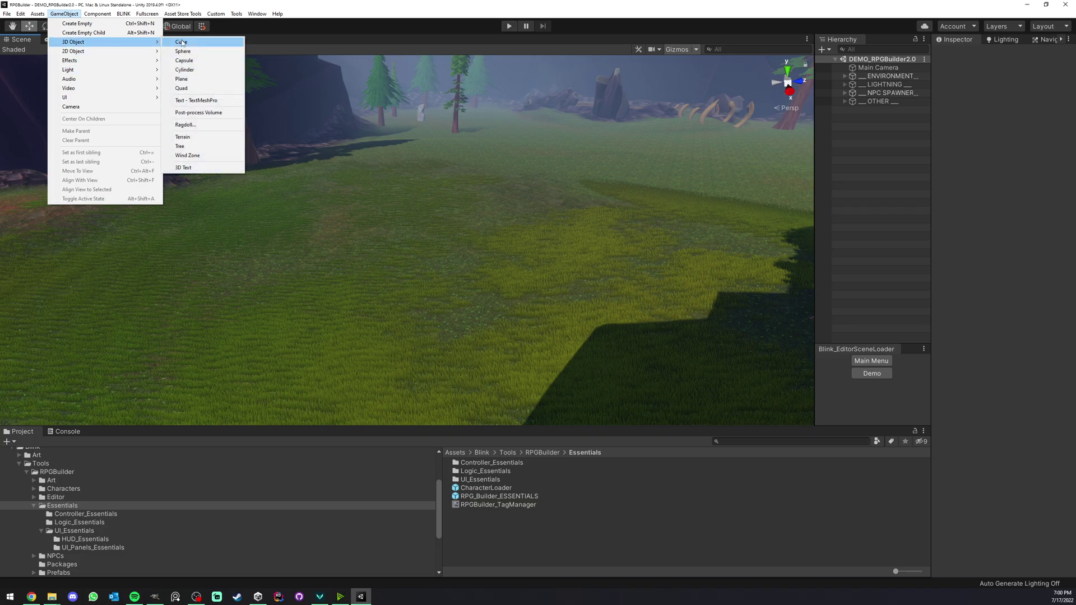
pyautogui.click(184, 43)
pyautogui.moveTo(407, 216); pyautogui.dragTo(323, 373)
pyautogui.moveTo(302, 321); pyautogui.dragTo(301, 281)
pyautogui.moveTo(302, 281); pyautogui.dragTo(444, 298, button='right')
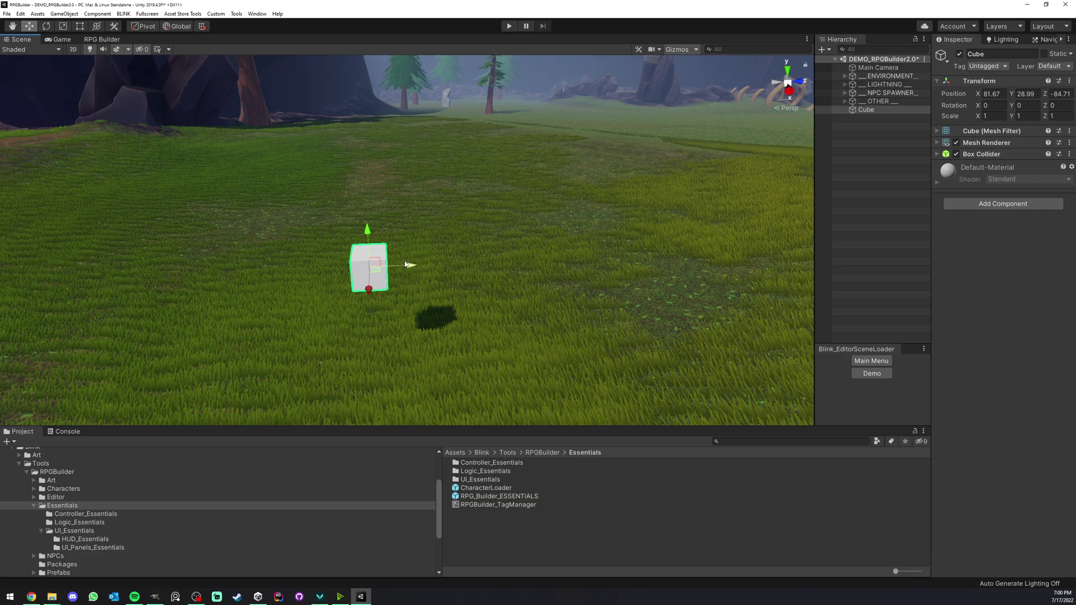
pyautogui.moveTo(409, 263); pyautogui.dragTo(428, 242, button='right')
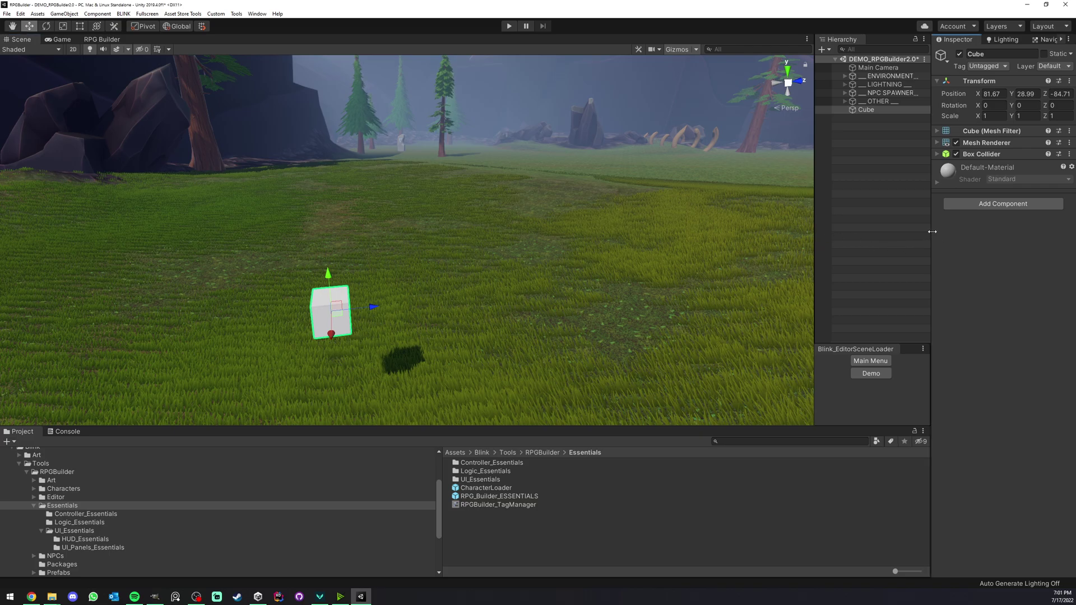
# Step: Add the Transform Saver component to the cube and generate a unique identifier for it
pyautogui.moveTo(932, 235); pyautogui.dragTo(878, 224)
pyautogui.click(941, 206)
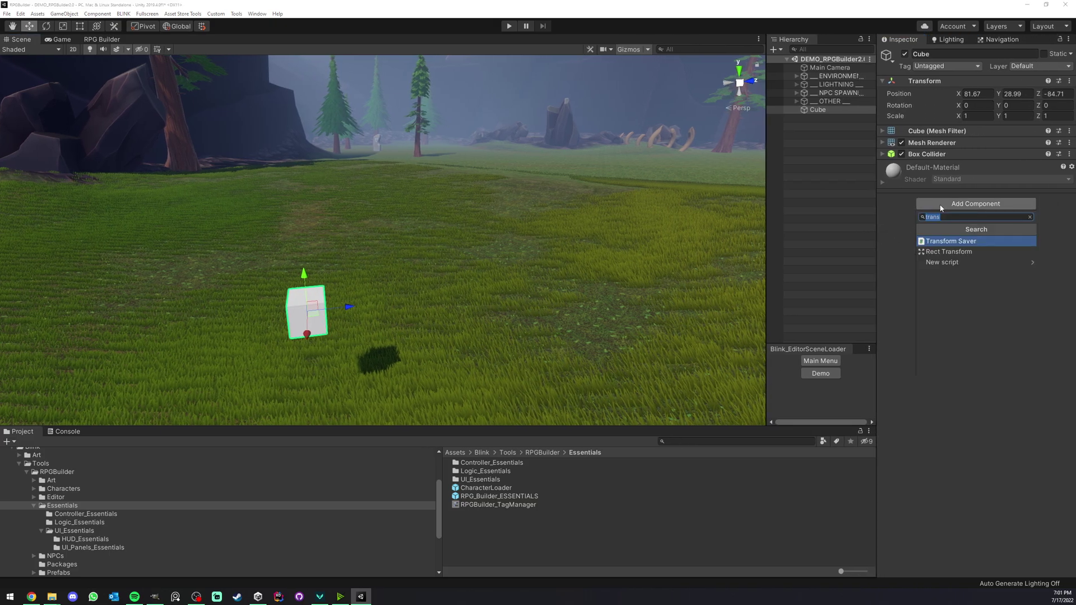
pyautogui.click(962, 241)
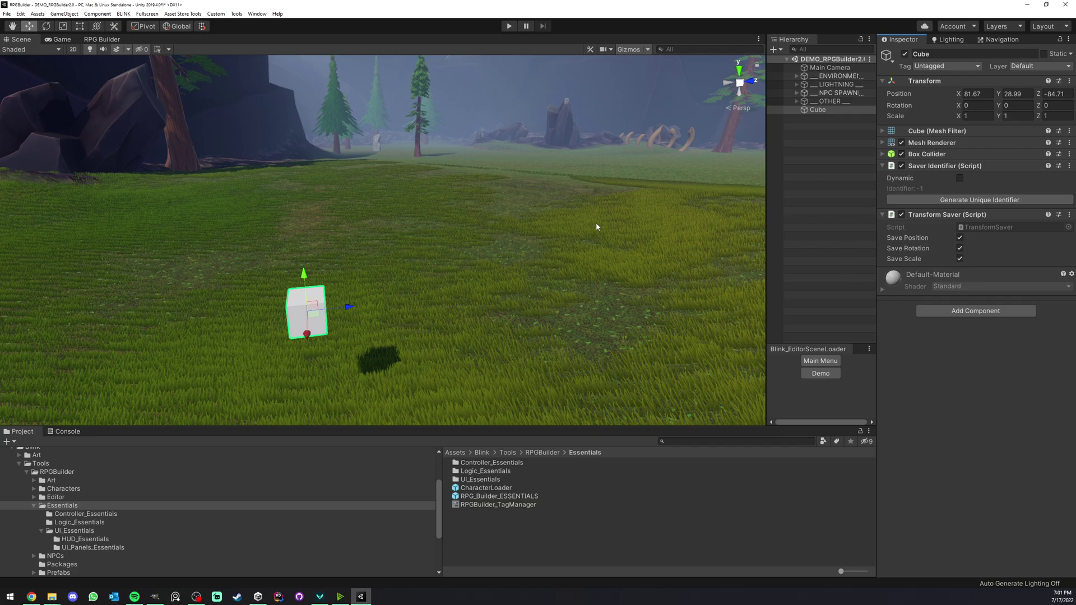
pyautogui.moveTo(597, 227); pyautogui.dragTo(594, 219, button='middle')
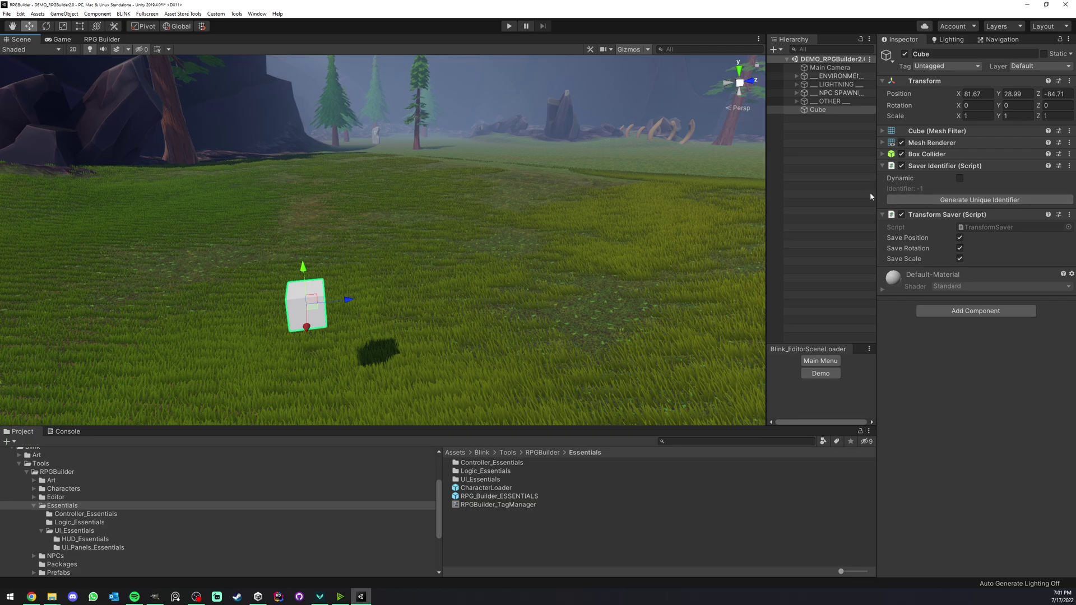
pyautogui.click(950, 202)
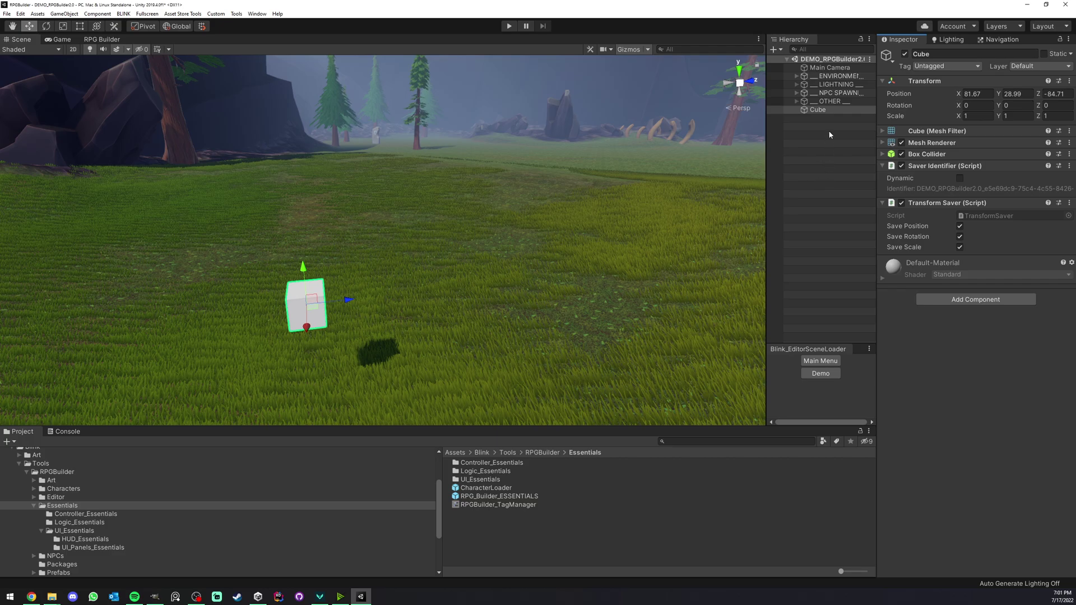
# Step: Duplicate the cube repeatedly to create 33 copies of it in the scene
pyautogui.click(826, 111)
pyautogui.hotkey('ctrl', 'd')
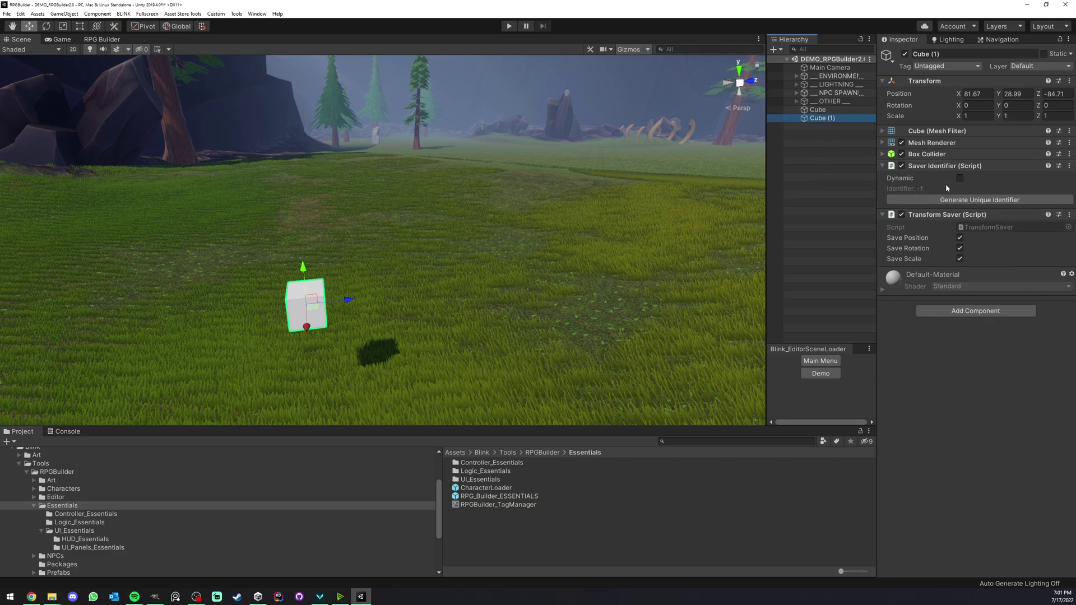
pyautogui.click(840, 110)
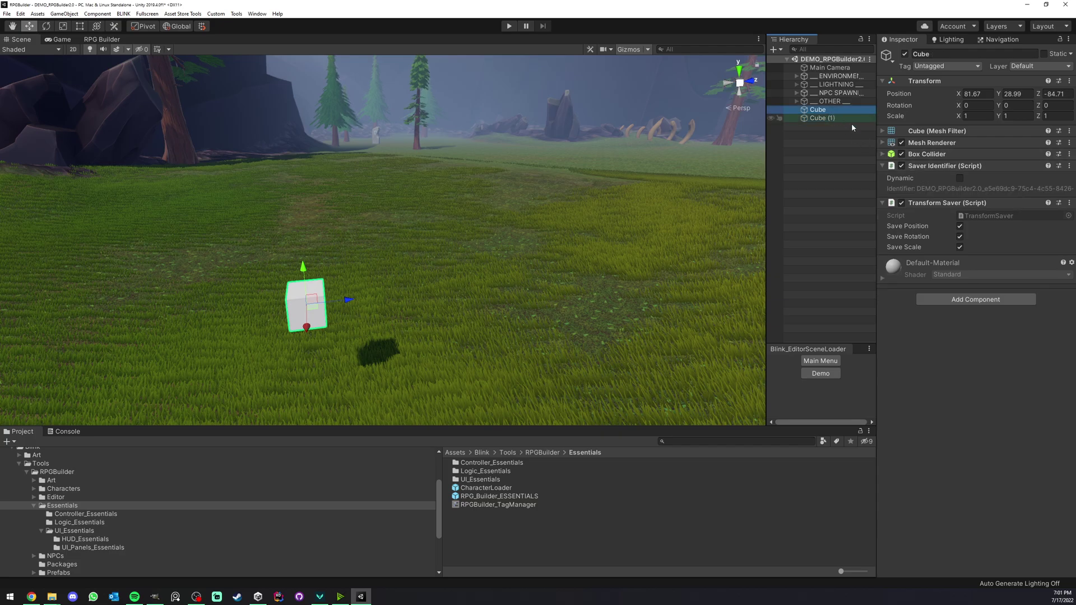
pyautogui.click(832, 119)
pyautogui.hotkey('ctrl', 'd')
pyautogui.hotkey('ctrl', 'd')
pyautogui.hotkey('ctrl', 'd')
pyautogui.hotkey('ctrl', 'd')
pyautogui.hotkey('ctrl', 'd')
pyautogui.hotkey('ctrl', 'd')
pyautogui.hotkey('ctrl', 'd')
pyautogui.hotkey('ctrl', 'd')
pyautogui.hotkey('ctrl', 'd')
pyautogui.hotkey('ctrl', 'd')
pyautogui.hotkey('ctrl', 'd')
pyautogui.hotkey('ctrl', 'd')
pyautogui.hotkey('ctrl', 'd')
pyautogui.hotkey('ctrl', 'd')
pyautogui.hotkey('ctrl', 'd')
pyautogui.hotkey('ctrl', 'd')
pyautogui.hotkey('ctrl', 'd')
pyautogui.hotkey('ctrl', 'd')
pyautogui.hotkey('ctrl', 'd')
pyautogui.hotkey('ctrl', 'd')
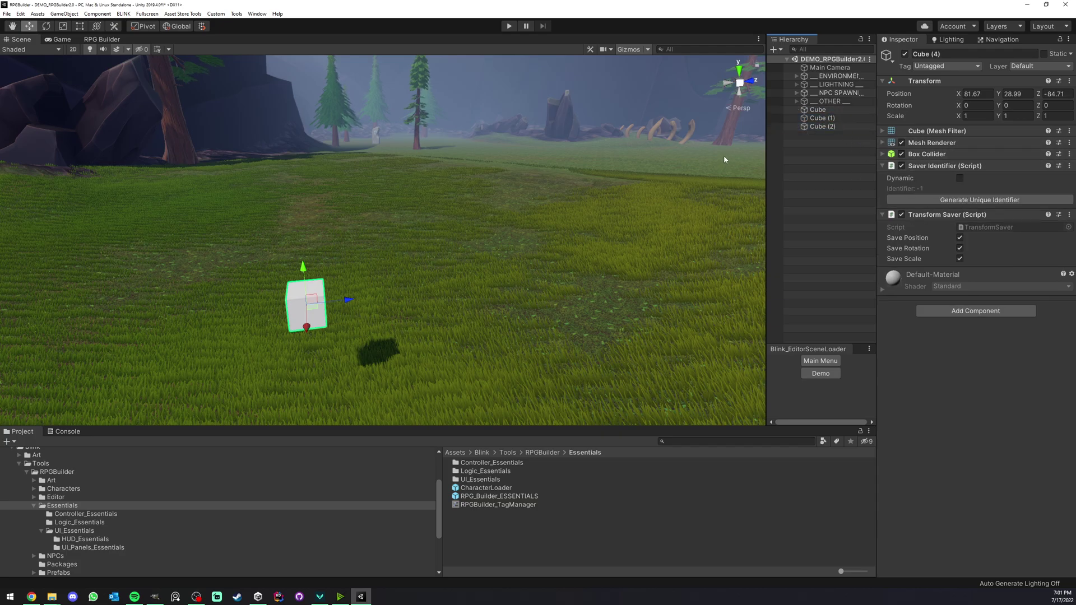
pyautogui.hotkey('ctrl', 'd')
pyautogui.hotkey('ctrl', 'd')
pyautogui.hotkey('ctrl', 'd')
pyautogui.hotkey('ctrl', 'd')
pyautogui.hotkey('ctrl', 'd')
pyautogui.hotkey('ctrl', 'd')
pyautogui.hotkey('ctrl', 'd')
pyautogui.hotkey('ctrl', 'd')
pyautogui.hotkey('ctrl', 'd')
pyautogui.hotkey('ctrl', 'd')
pyautogui.hotkey('ctrl', 'd')
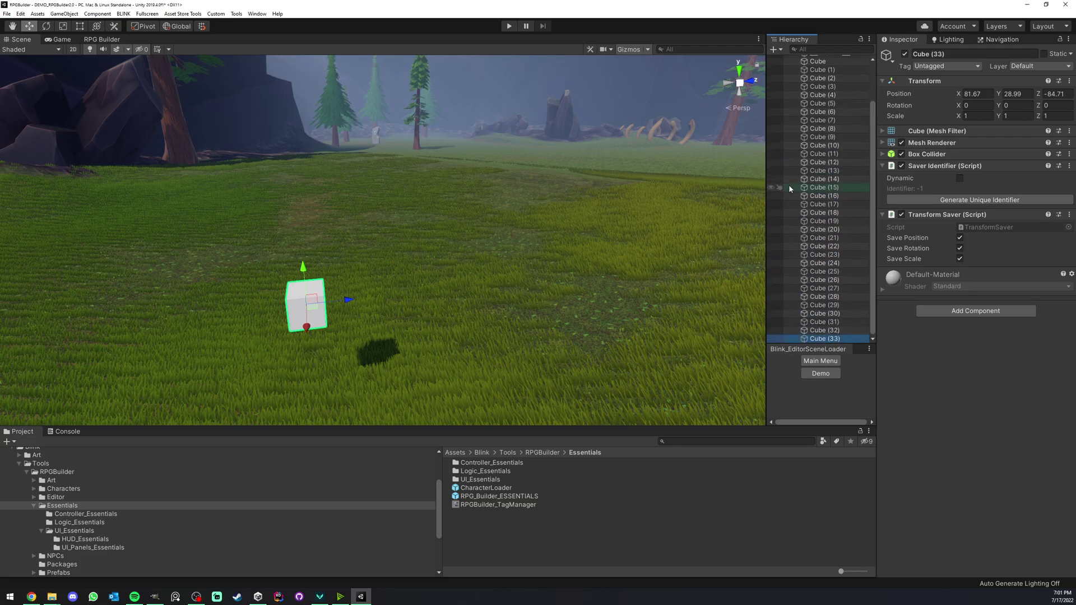
# Step: Load the scene's persistent objects in RPG Builder's Persistence settings and generate unique identifiers for all of them
pyautogui.click(111, 41)
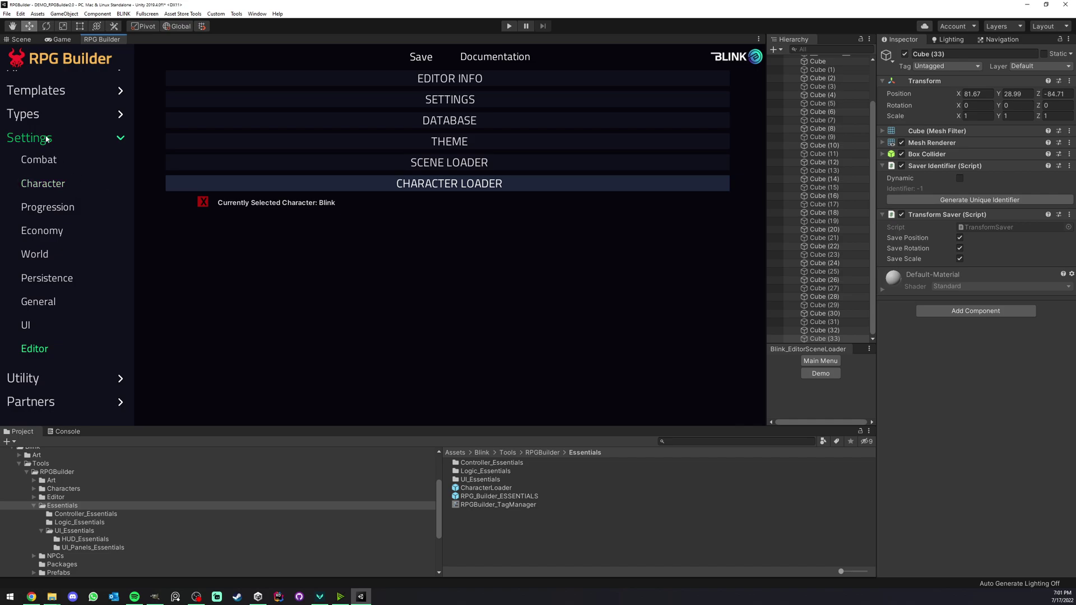
pyautogui.scroll(3, 31, 225)
pyautogui.scroll(-3, 31, 251)
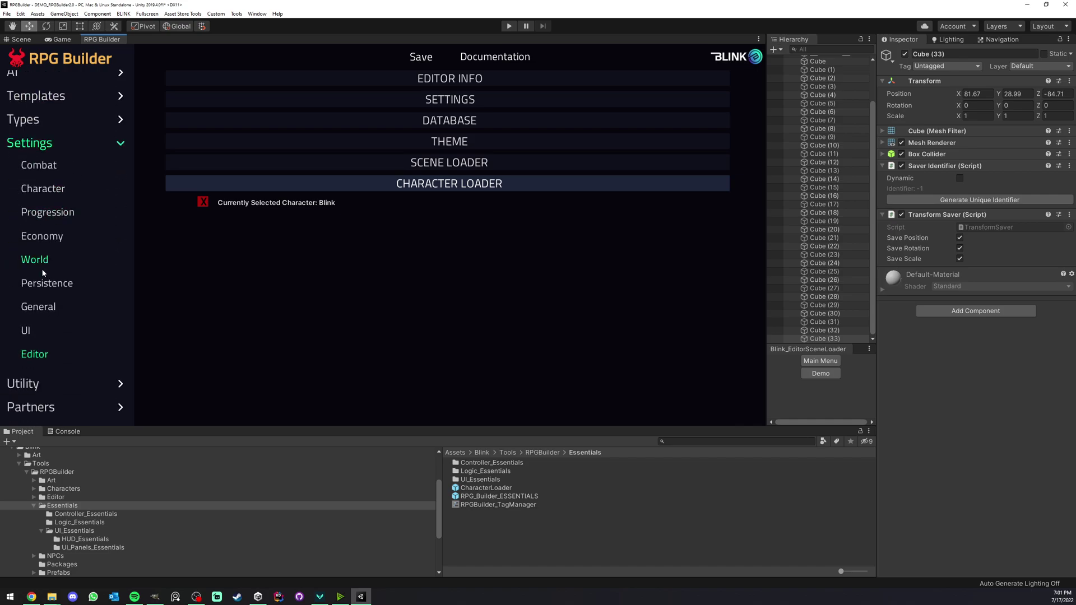
pyautogui.click(46, 283)
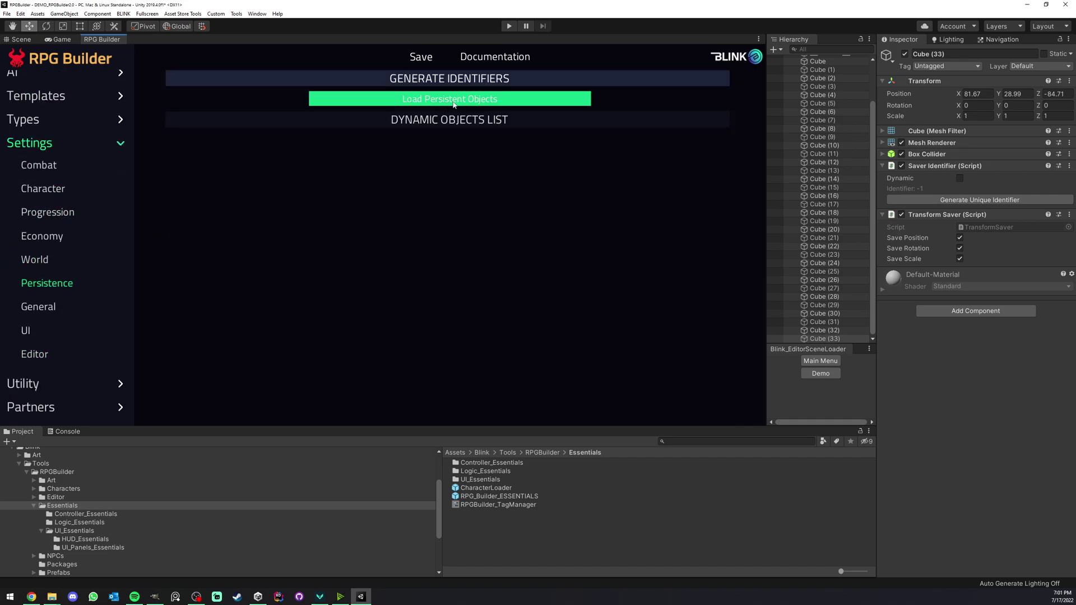
pyautogui.click(453, 101)
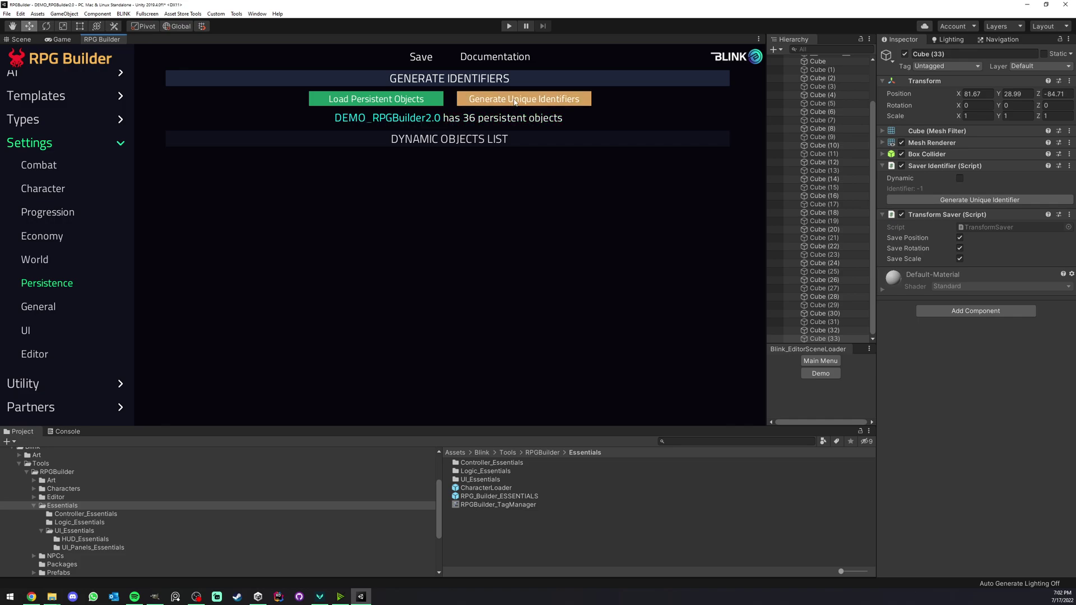
pyautogui.click(515, 99)
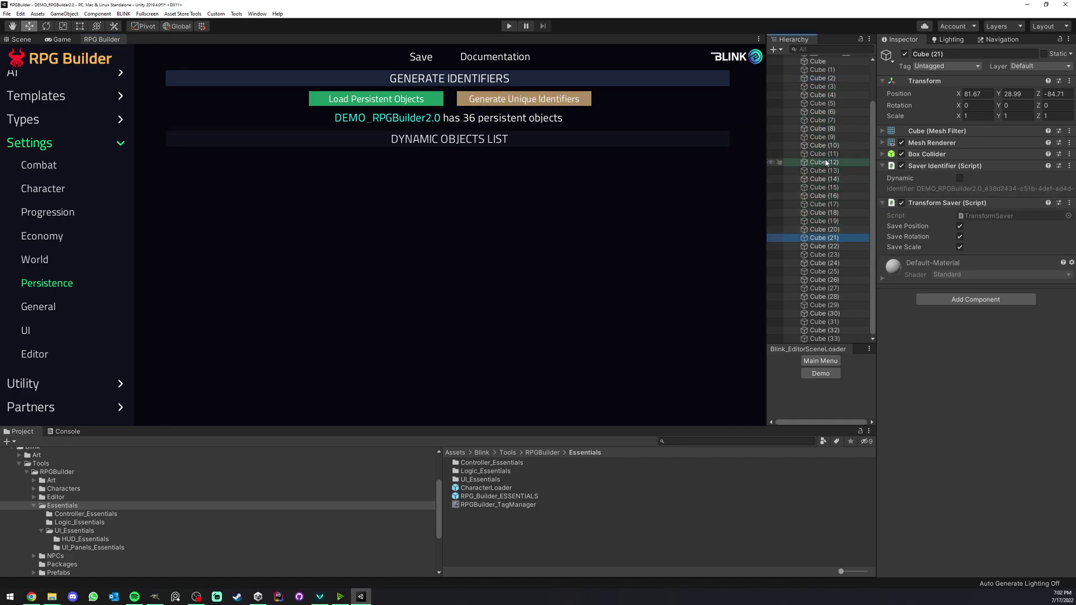
# Step: Delete all 33 duplicated cubes from the scene, keeping only the original cube
pyautogui.click(62, 39)
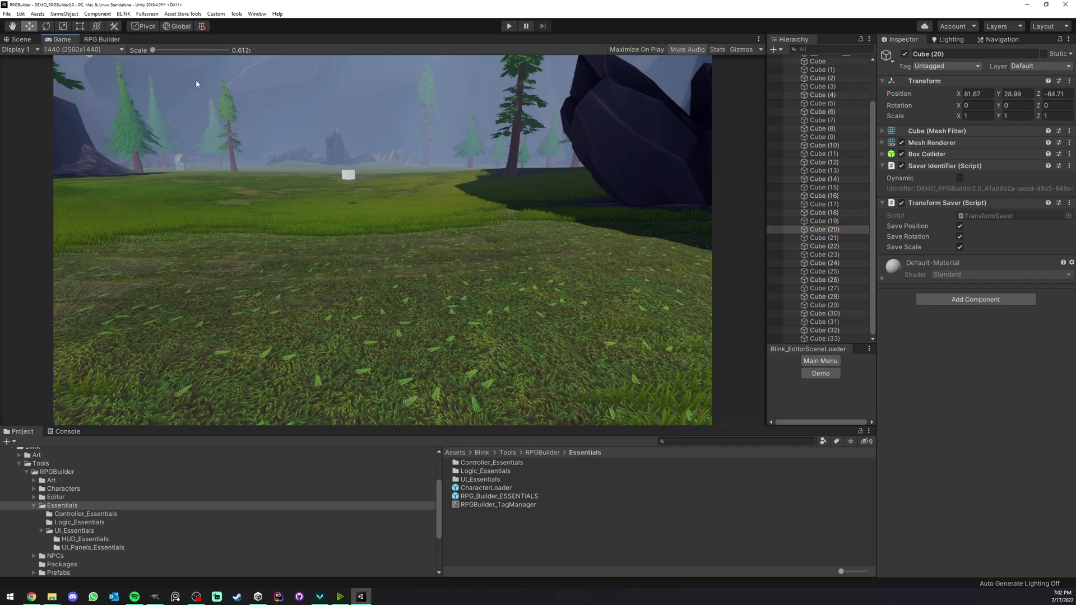
pyautogui.scroll(3, 826, 333)
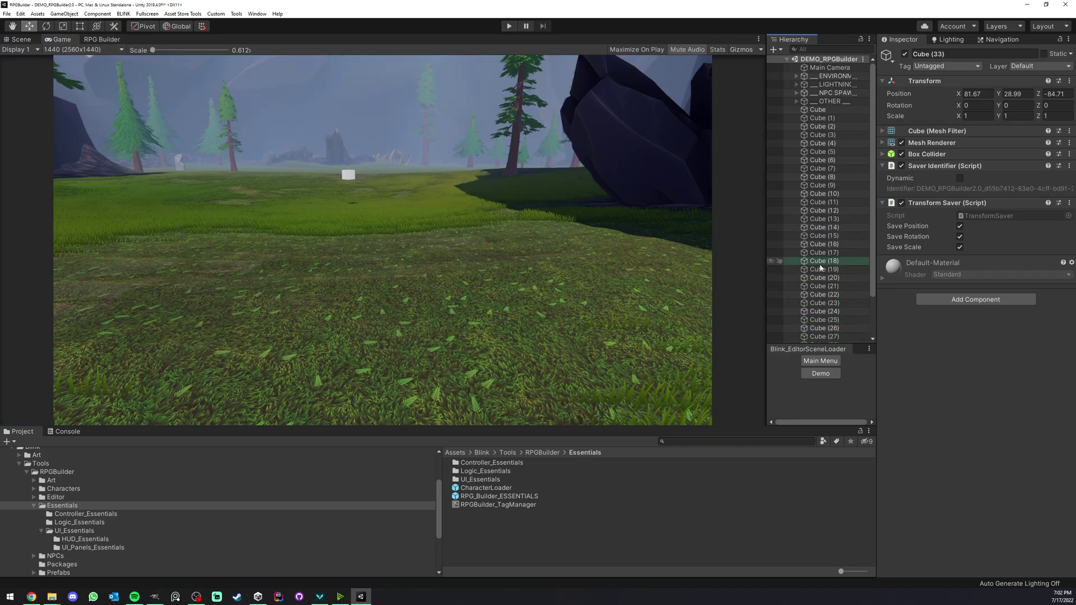
pyautogui.keyDown('shift'); pyautogui.click(816, 120); pyautogui.keyUp('shift')
pyautogui.press('Delete')
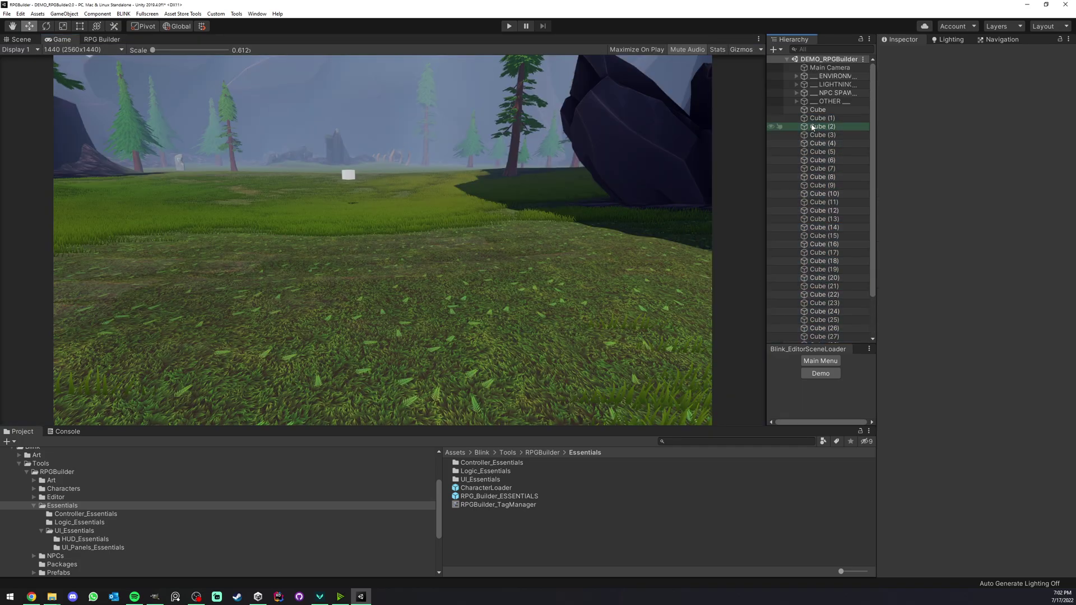
pyautogui.click(26, 40)
pyautogui.moveTo(292, 213); pyautogui.dragTo(298, 223, button='right')
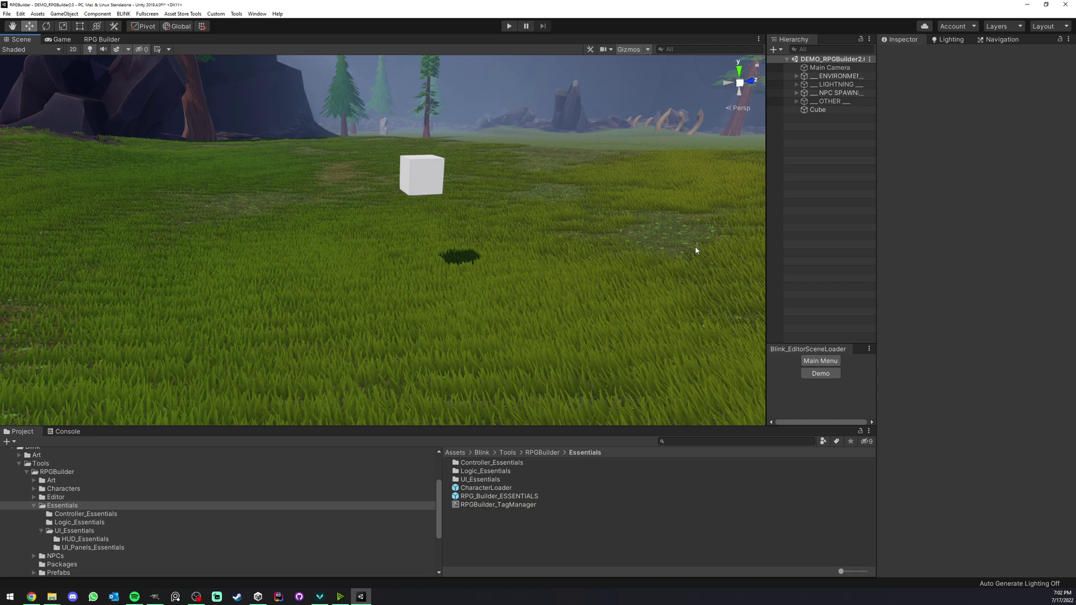
# Step: Run the game, walk the character to the cube, and scale the cube uniformly to about 4.2 in the scene
pyautogui.click(508, 26)
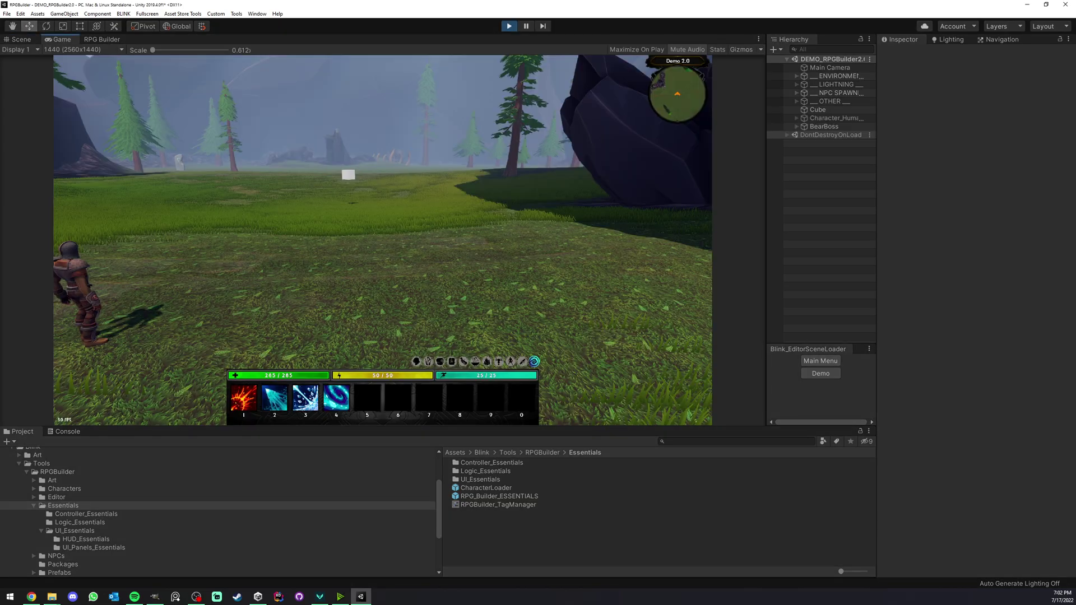
pyautogui.hotkey('shift', 'w')
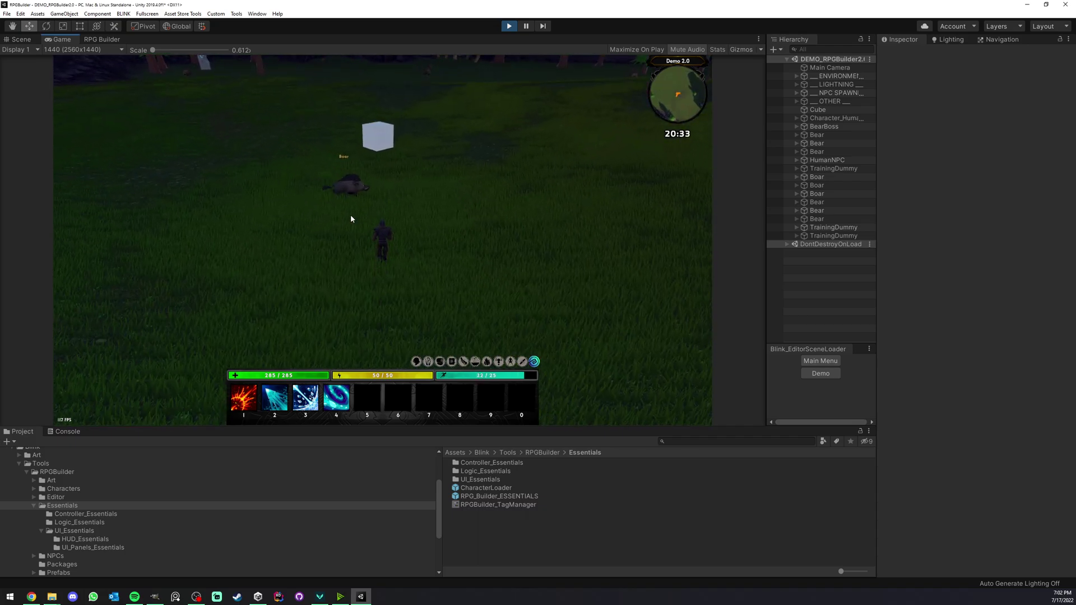
pyautogui.click(23, 39)
pyautogui.click(418, 174)
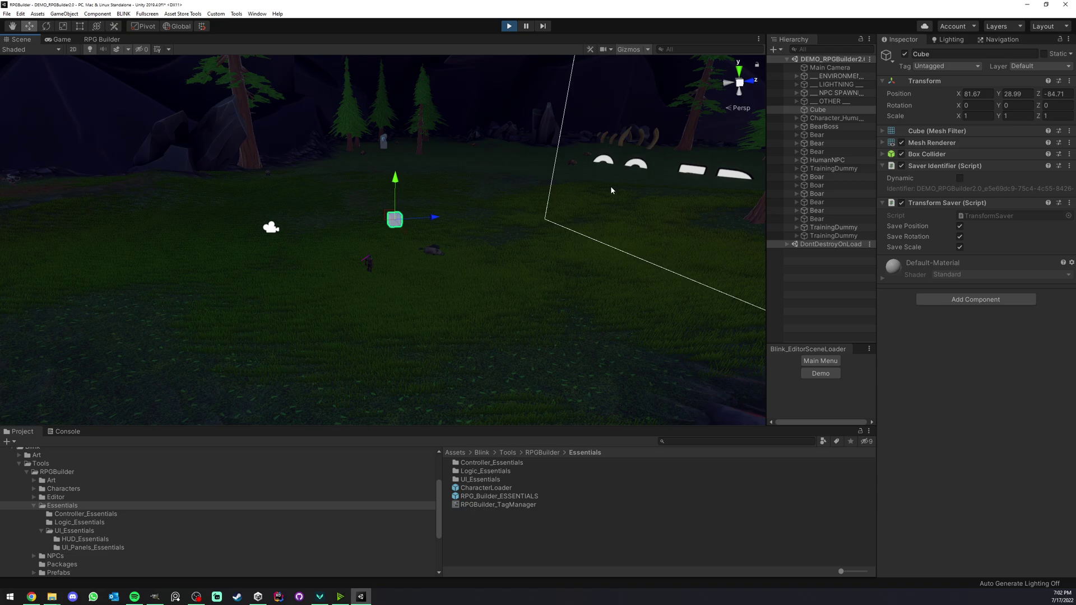
pyautogui.click(97, 26)
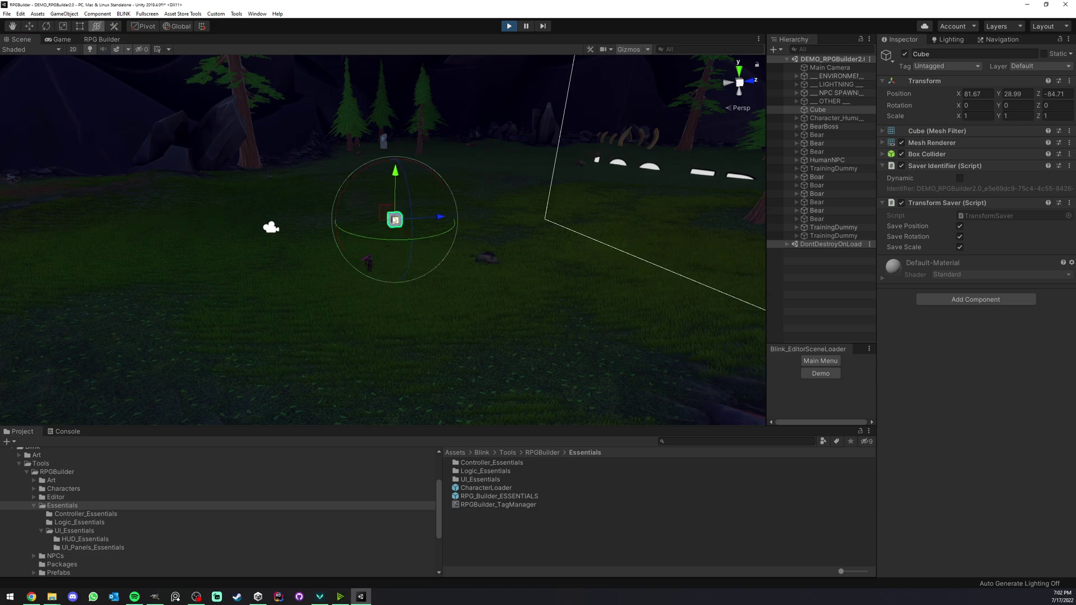
pyautogui.moveTo(395, 219); pyautogui.dragTo(511, 226)
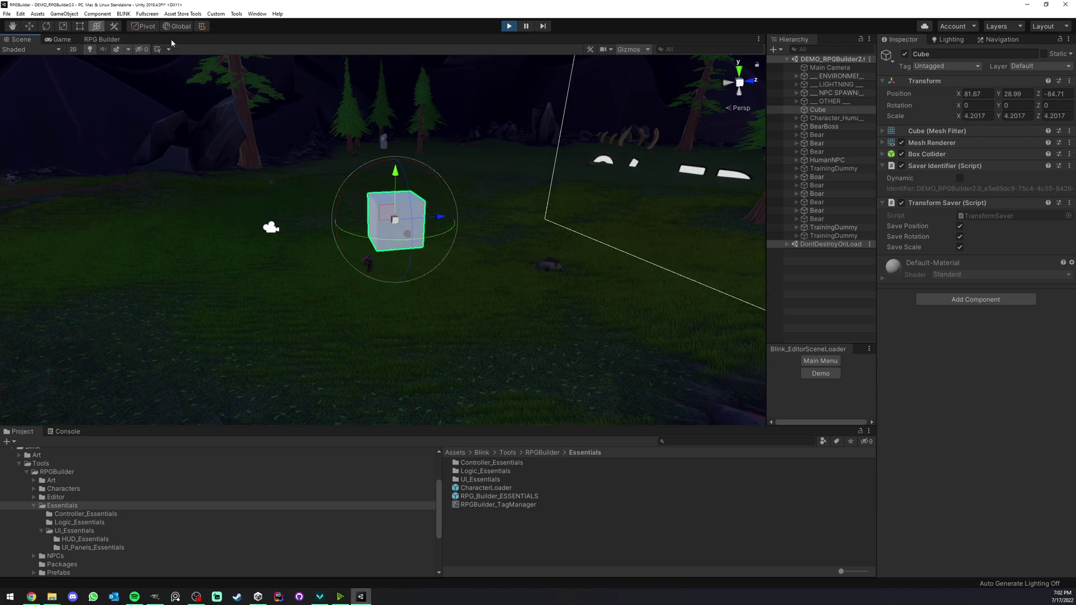
# Step: Rotate the cube about 63.5° around Z using local handle orientation and sink it partly into the grass
pyautogui.press('x')
pyautogui.moveTo(408, 200); pyautogui.dragTo(393, 96)
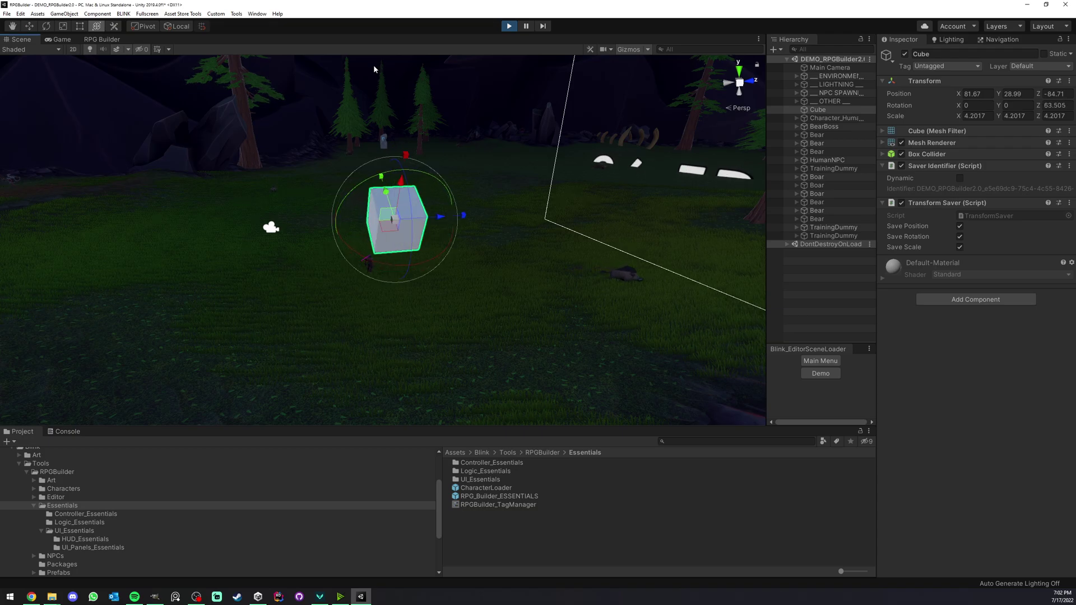
pyautogui.moveTo(406, 234); pyautogui.dragTo(440, 206, button='right')
pyautogui.press('a')
pyautogui.moveTo(408, 178); pyautogui.dragTo(387, 221)
# Step: View the altered cube in the running game, stop playing, and check the cube's transform in the scene
pyautogui.click(63, 40)
pyautogui.click(787, 272)
pyautogui.moveTo(448, 236); pyautogui.dragTo(382, 240, button='right')
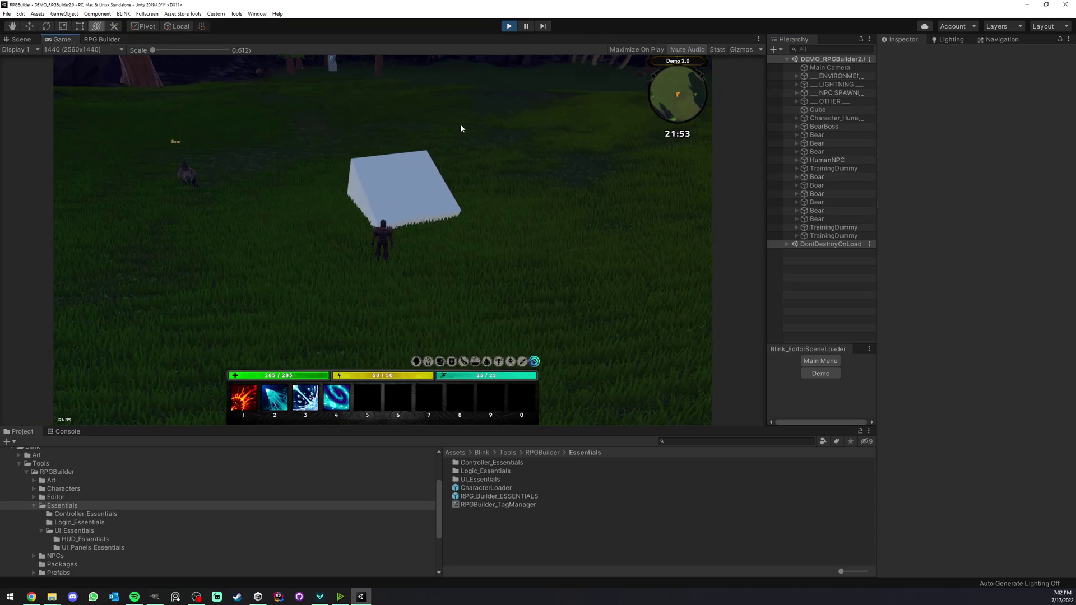
pyautogui.click(508, 26)
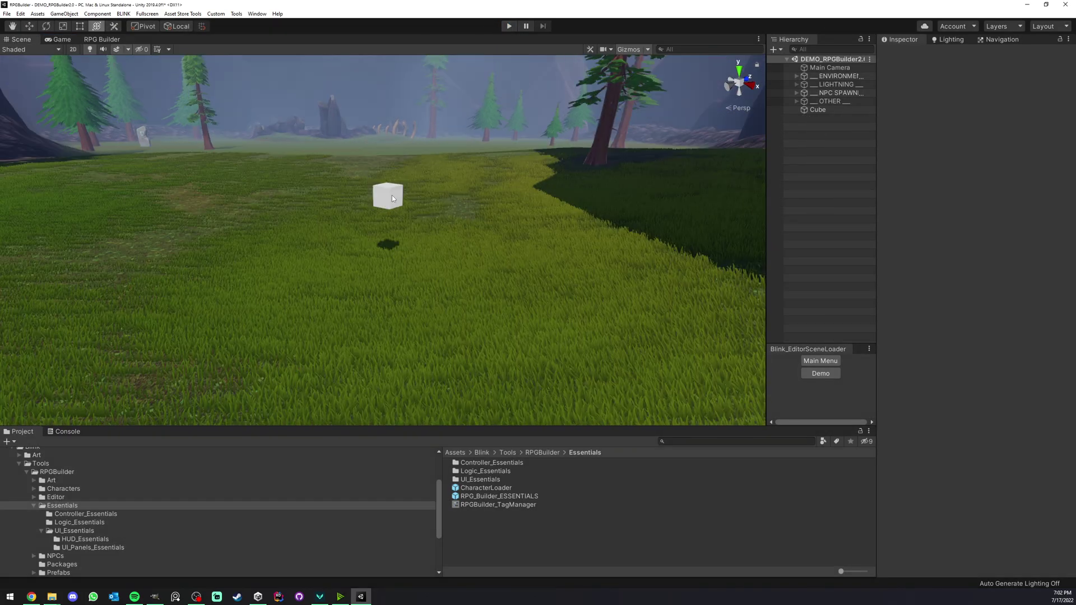
pyautogui.click(392, 196)
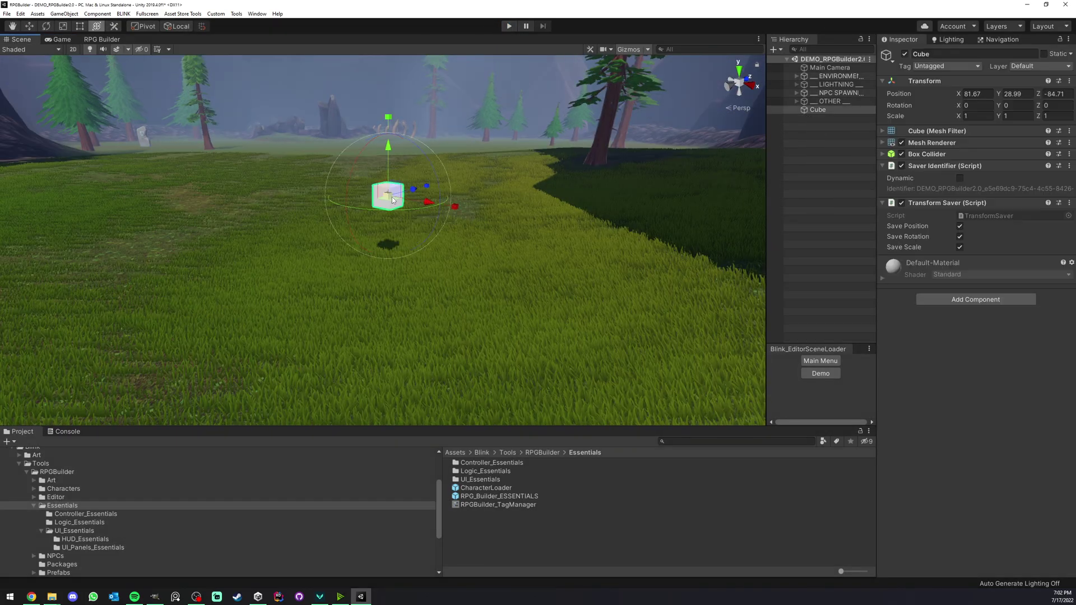
pyautogui.click(520, 202)
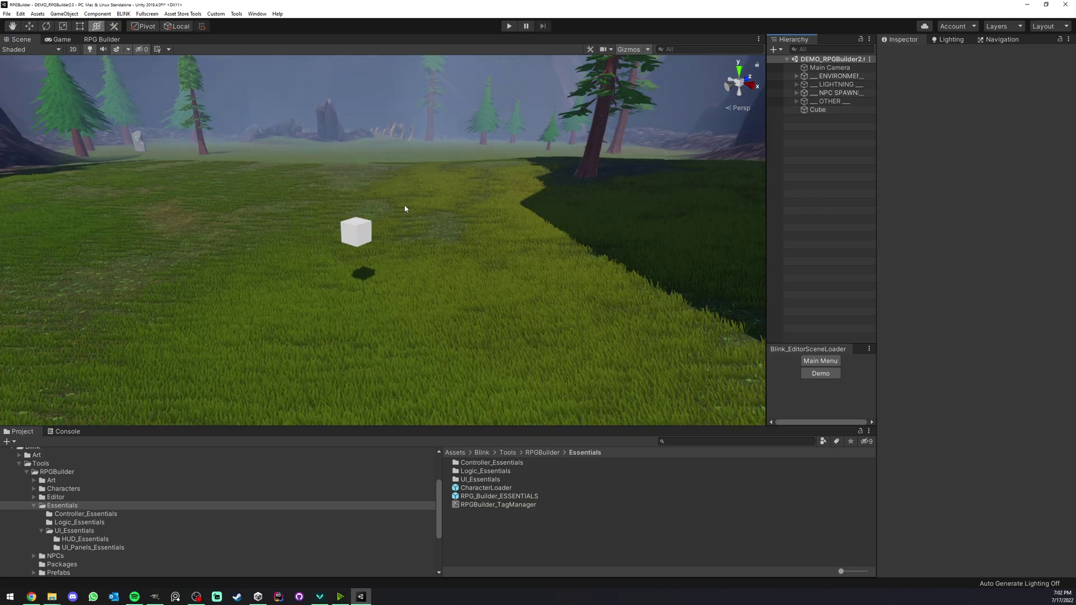
# Step: Run the game again and look around the cube to check whether its saved transform is restored
pyautogui.click(511, 28)
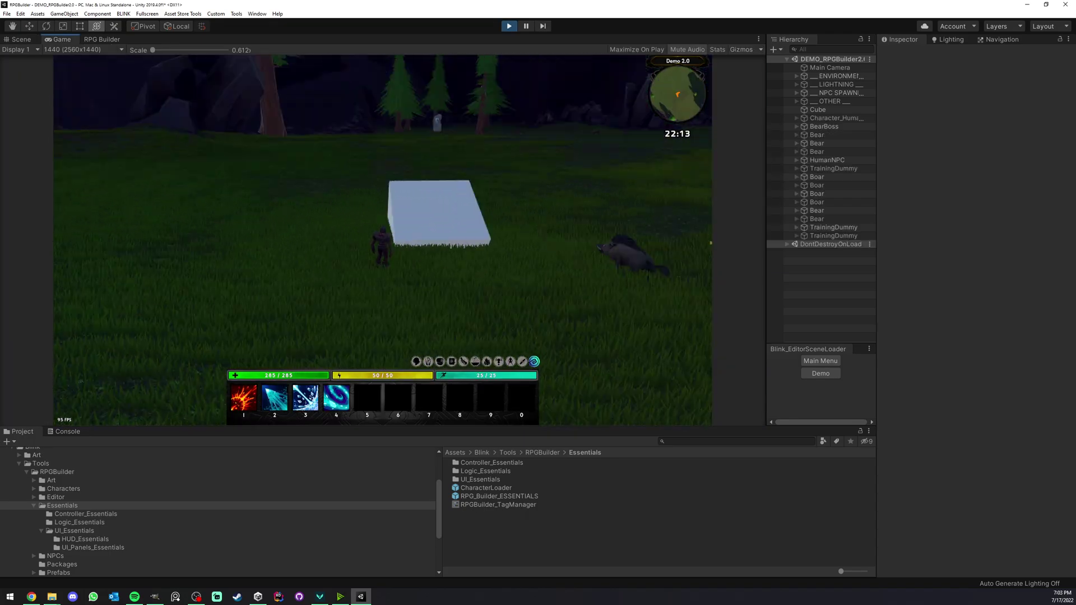
pyautogui.moveTo(383, 241); pyautogui.dragTo(383, 241, button='right')
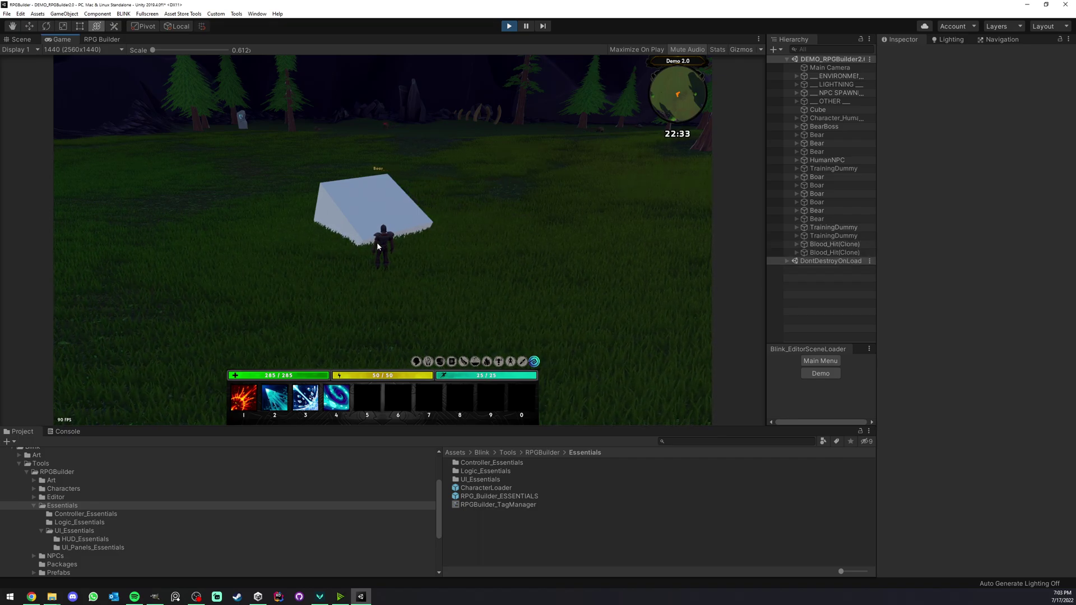
pyautogui.moveTo(377, 244); pyautogui.dragTo(381, 238, button='right')
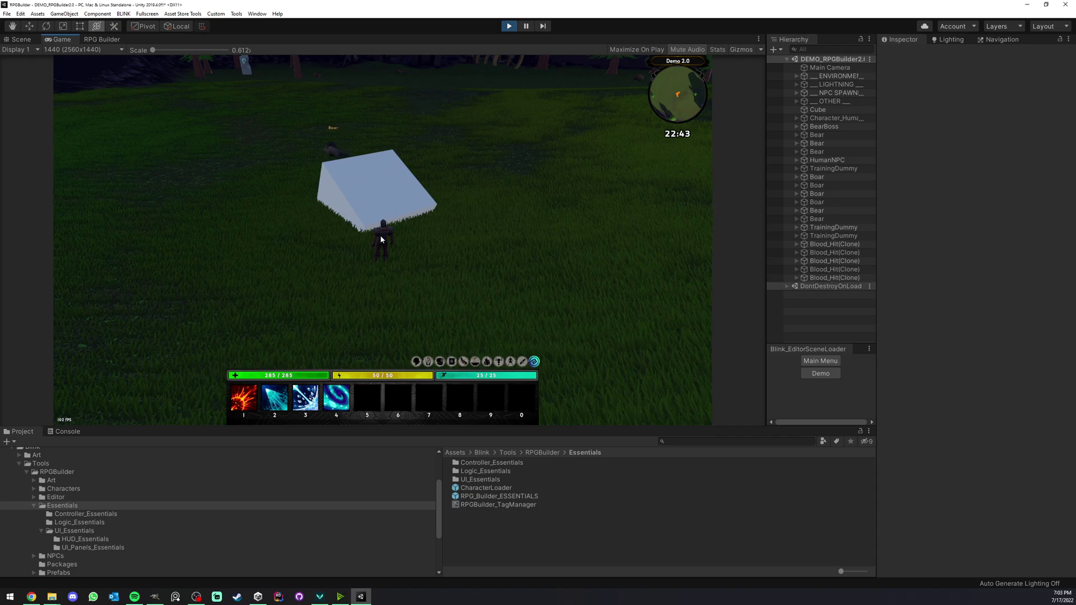